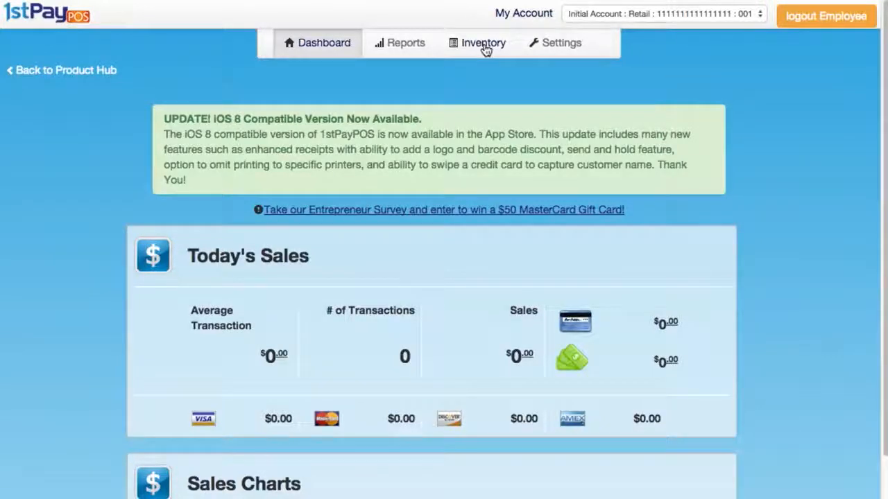
Start a new category in the inventory's category list and name it Desserts
left_click(485, 49)
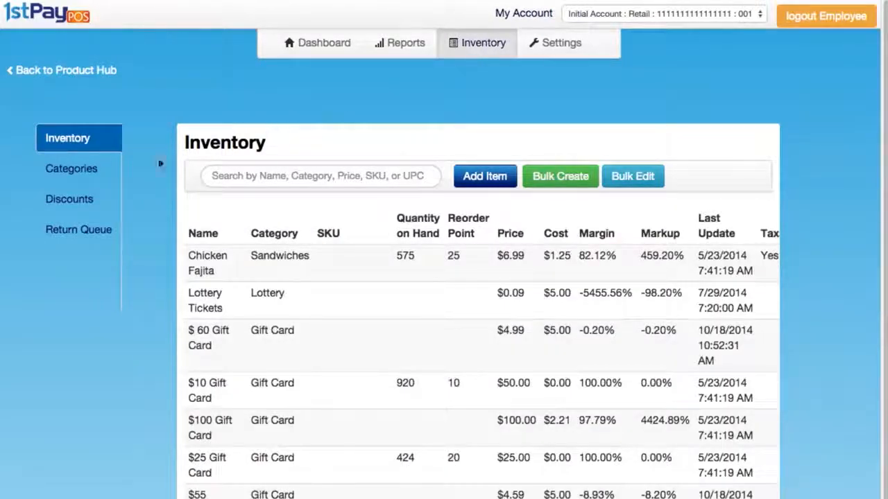
left_click(73, 171)
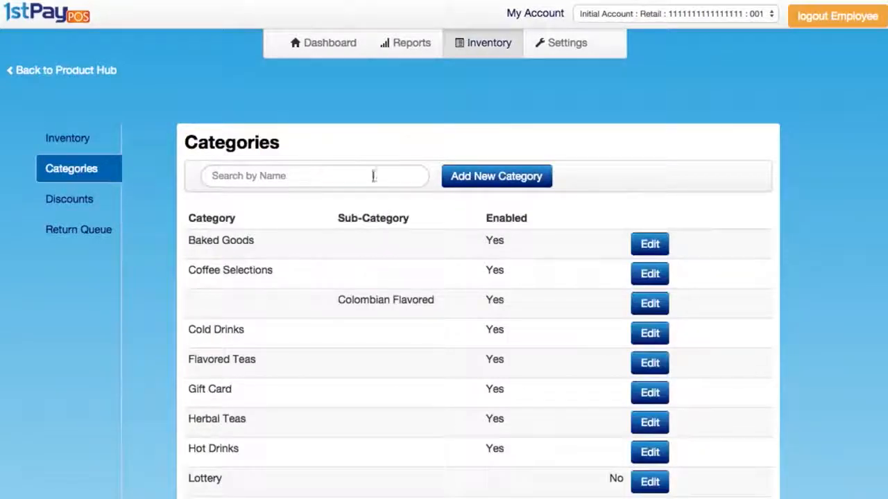
left_click(501, 176)
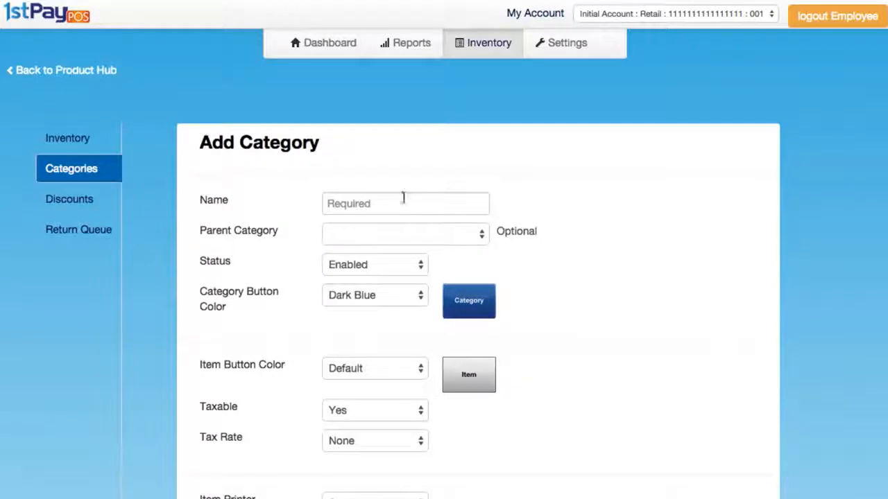
left_click(359, 205)
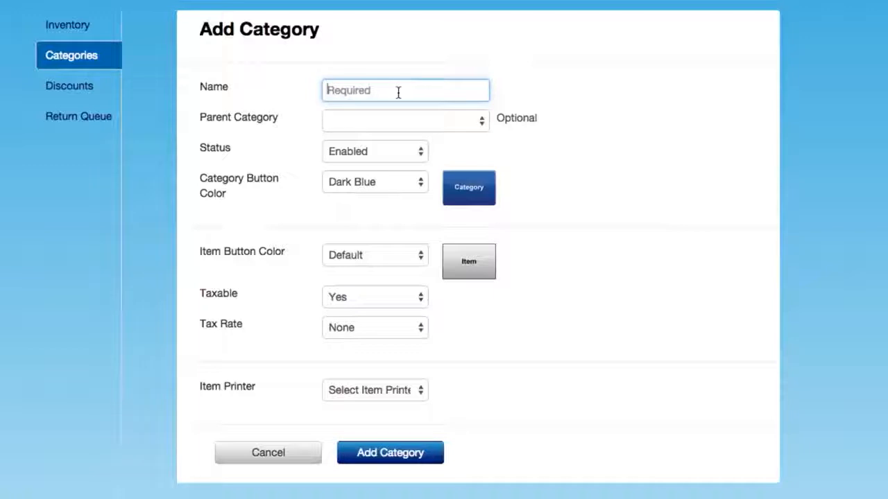
type("Dess")
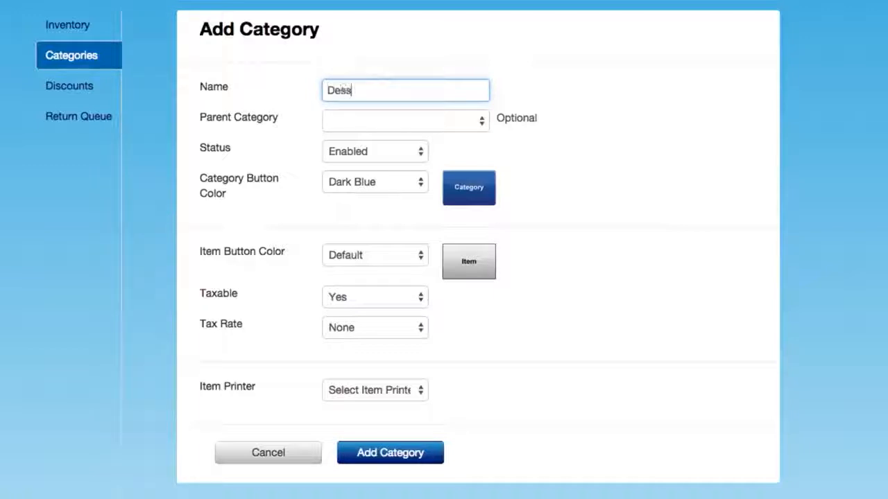
type("erts")
Set the Desserts category button color to Purple and keep the item button color at Default
left_click(391, 185)
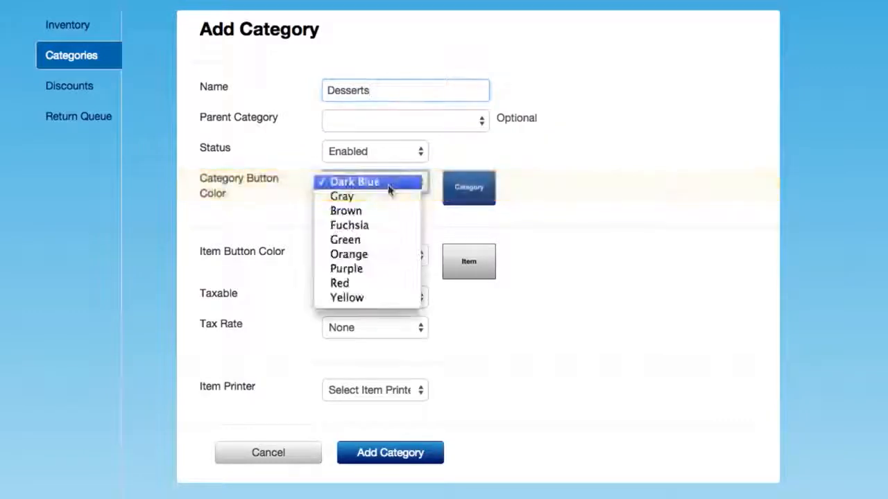
left_click(362, 270)
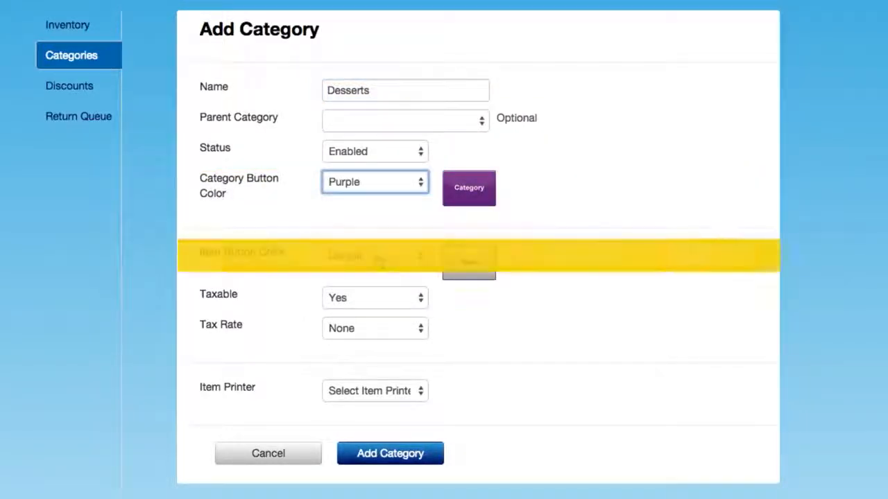
left_click(378, 258)
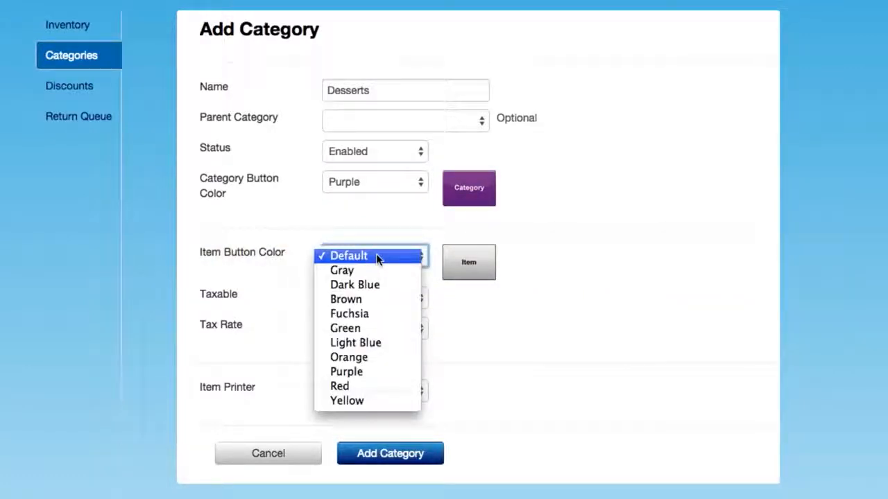
left_click(377, 258)
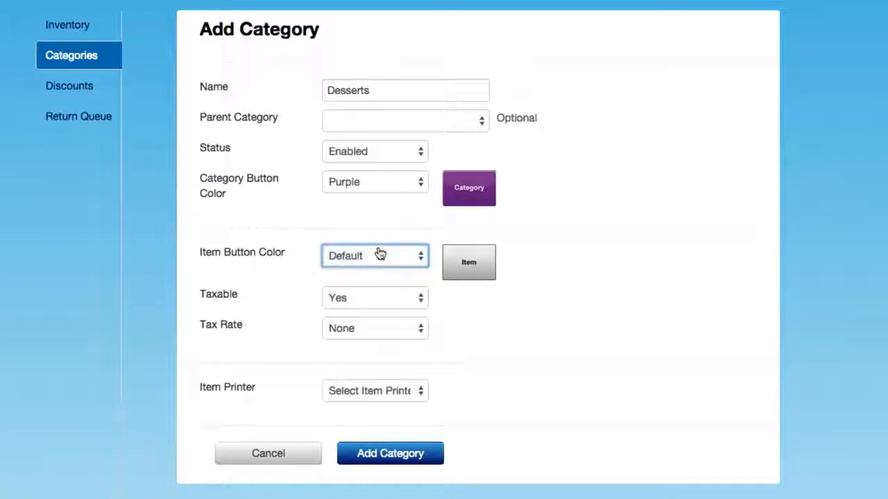
Keep the Desserts category taxable and set its tax rate to GST - 5%
left_click(366, 304)
left_click(367, 304)
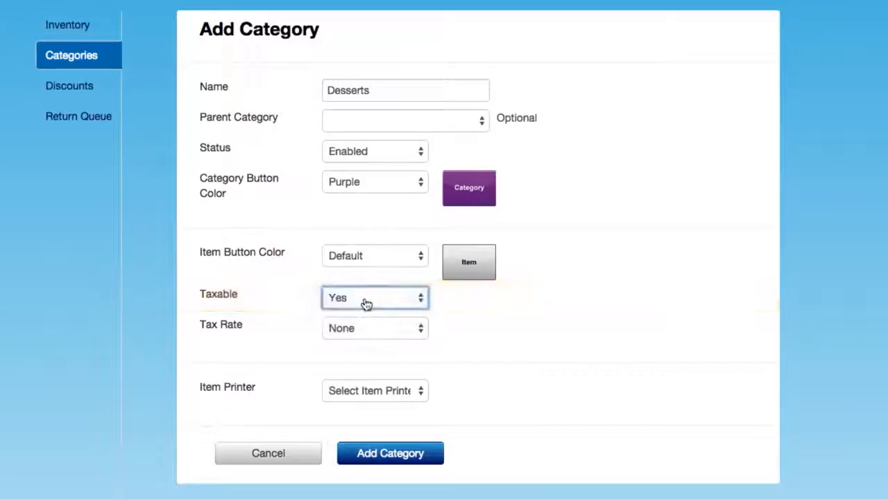
left_click(368, 328)
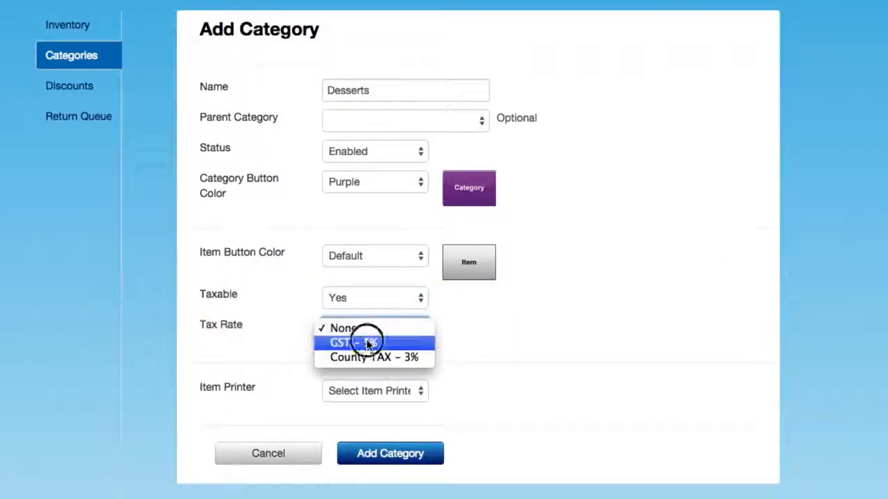
left_click(368, 343)
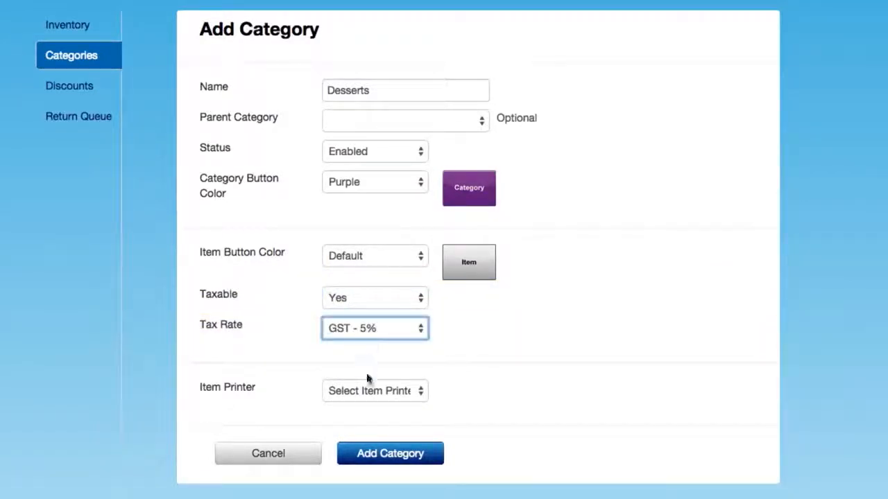
Assign the Kitchen item printer to the Desserts category and add the category
left_click(366, 391)
left_click(367, 407)
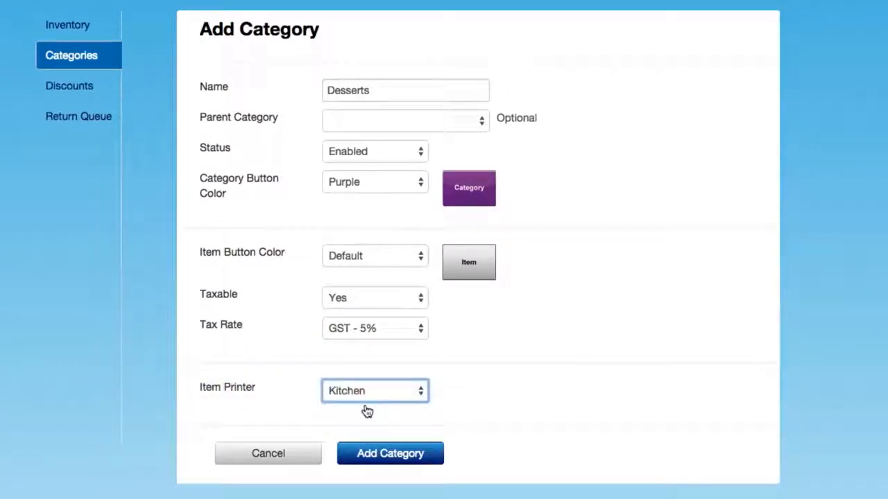
left_click(377, 458)
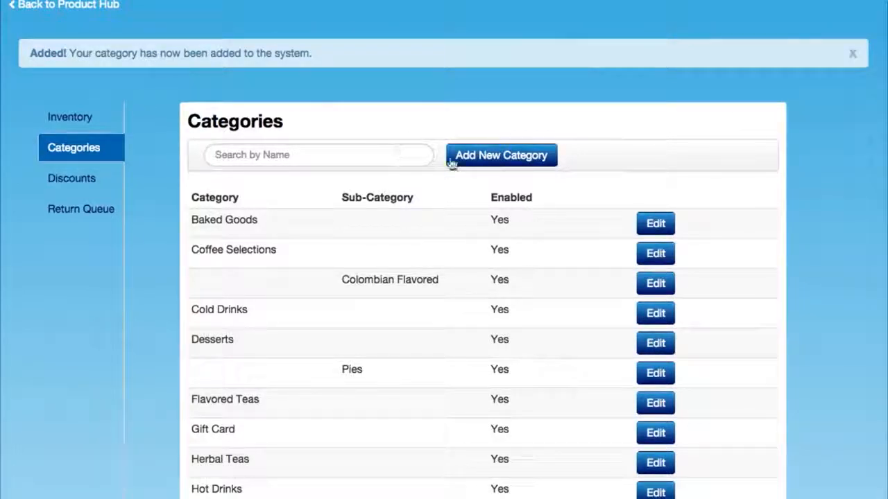
Start another new category named Pies with Desserts as its parent category
left_click(506, 162)
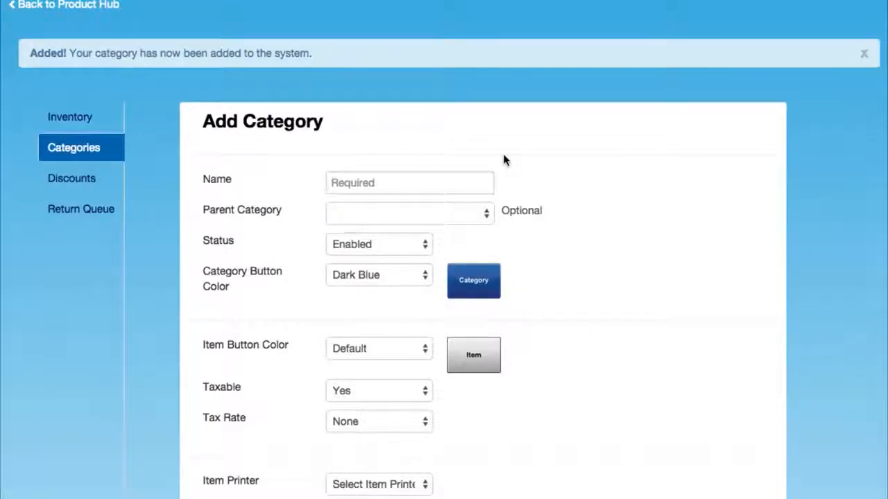
left_click(380, 182)
type("P")
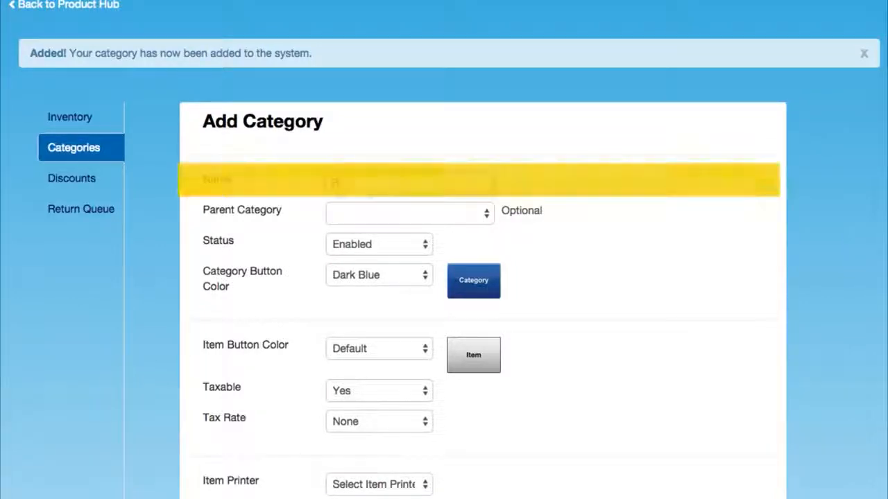
type("ies")
left_click(378, 214)
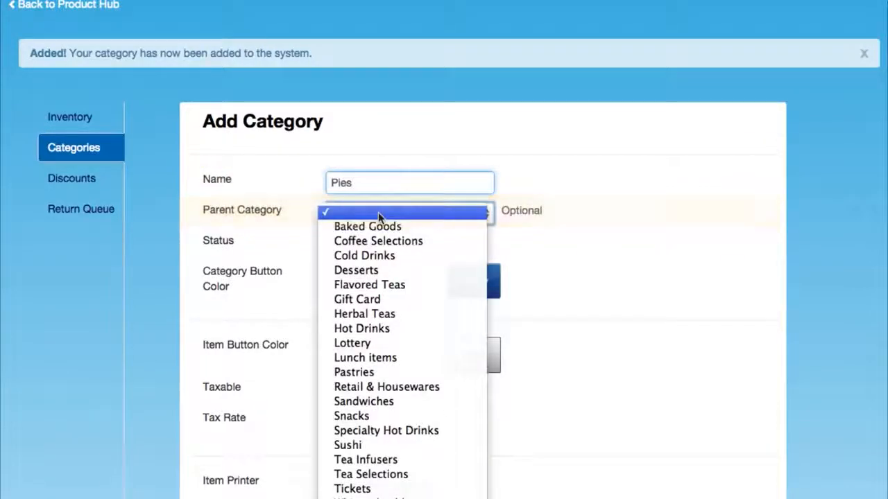
left_click(359, 270)
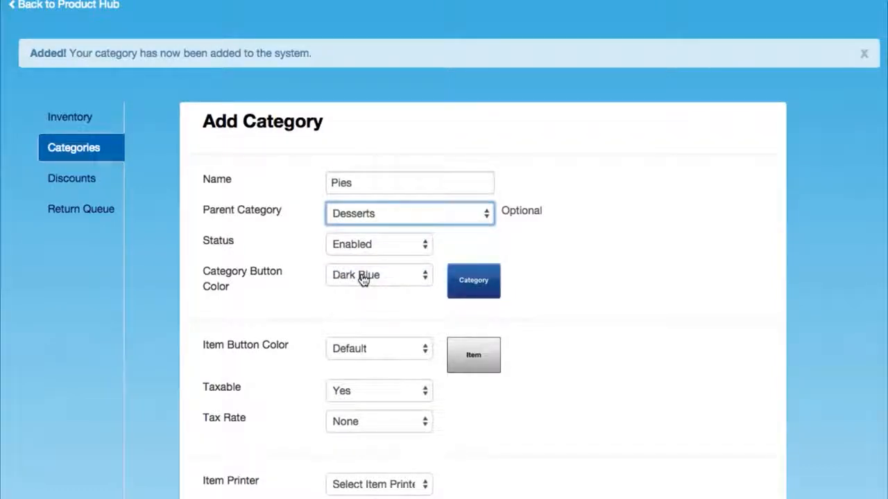
Assign the Kitchen item printer to the Pies category and add the category
scroll(362, 279, "down", 4)
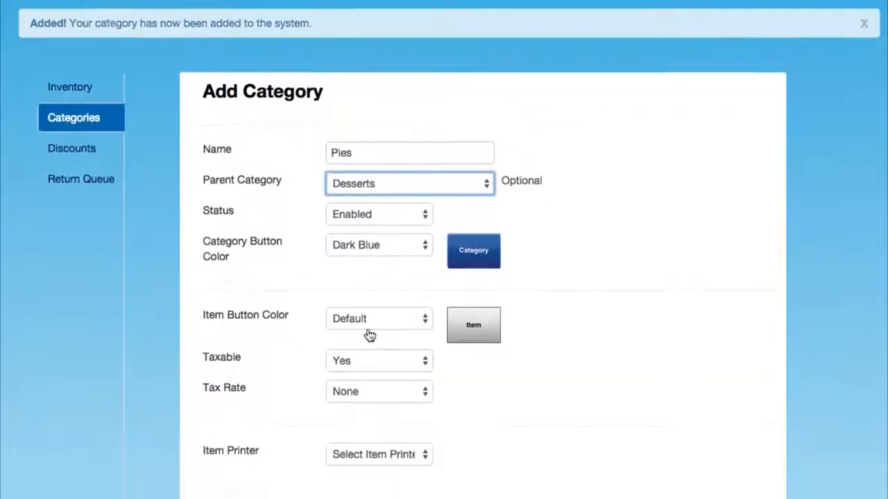
left_click(364, 366)
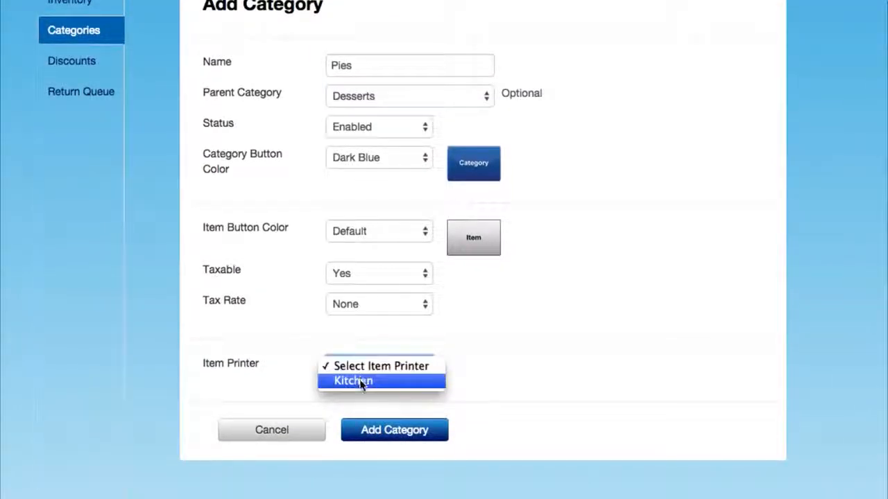
left_click(361, 381)
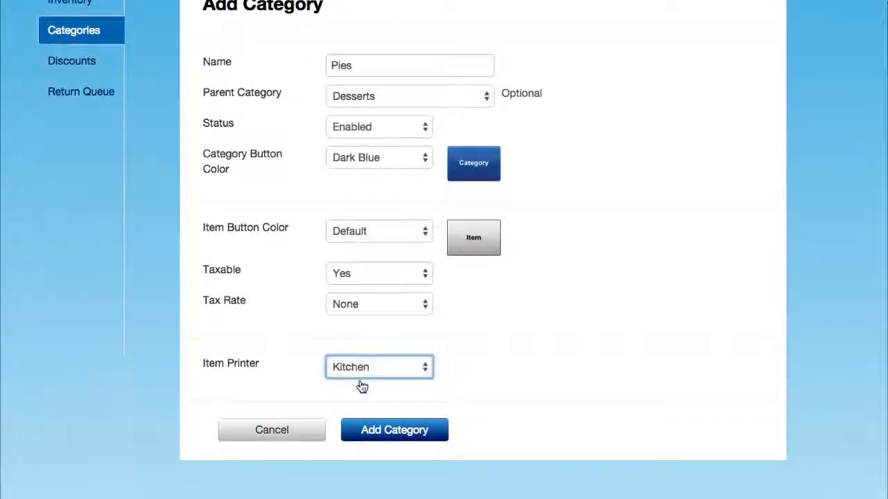
left_click(388, 431)
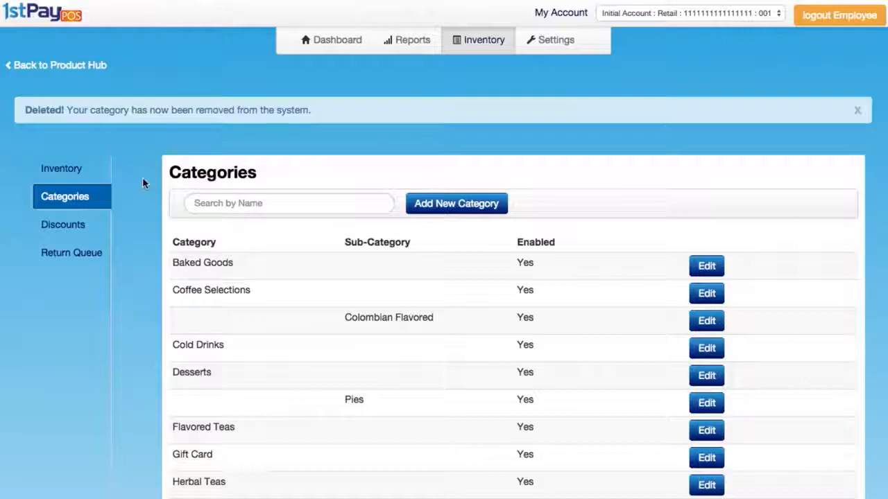
Look through the inventory items, viewing the blank new-item form and opening the $ 60 Gift Card item for editing
left_click(54, 173)
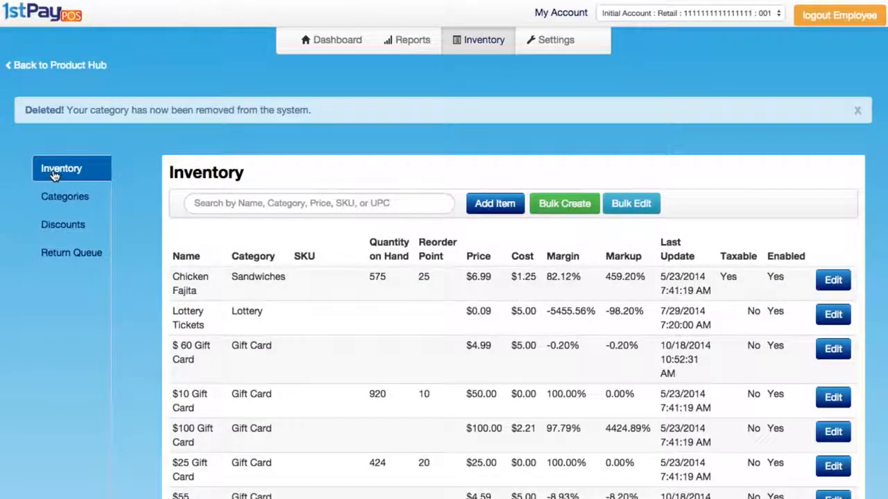
scroll(69, 156, "down", 2)
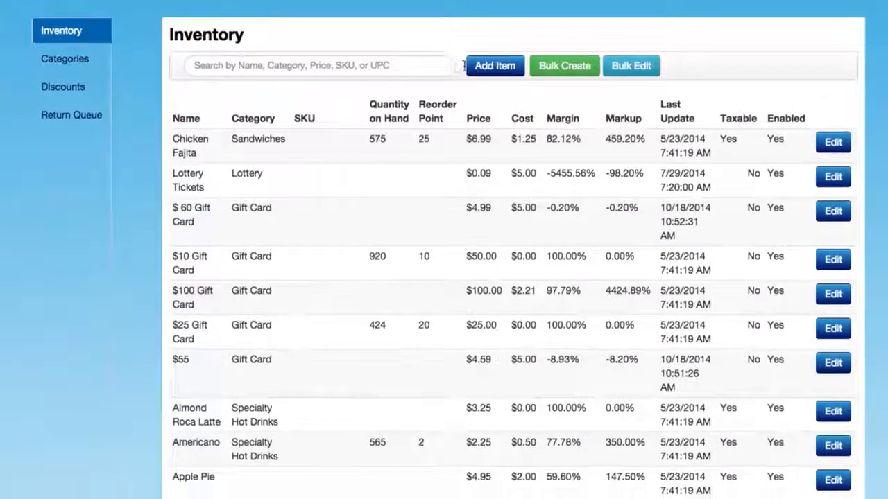
left_click(491, 61)
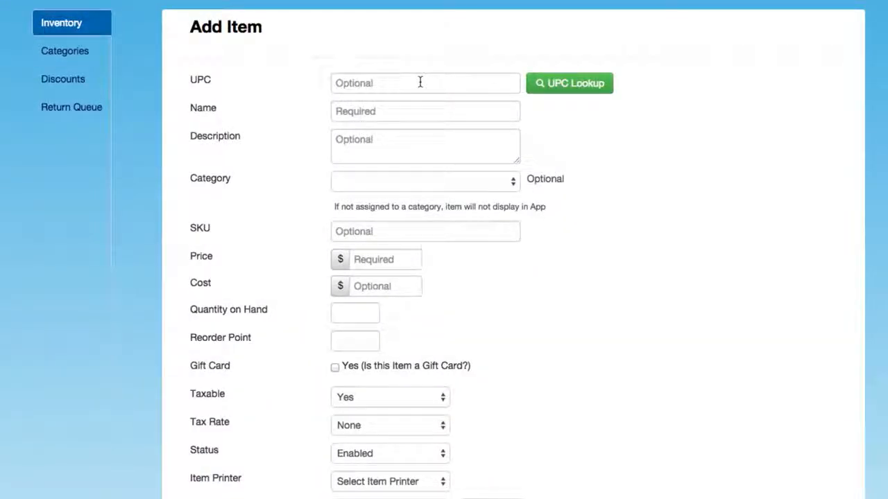
left_click(58, 25)
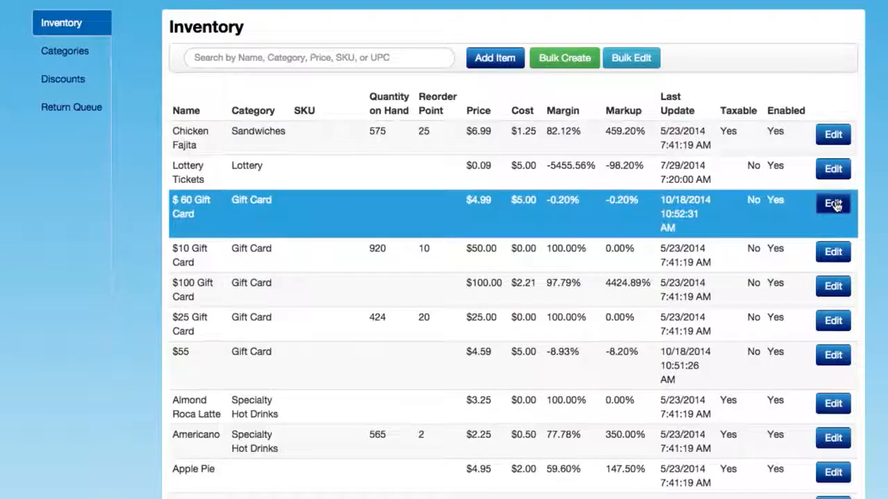
left_click(835, 203)
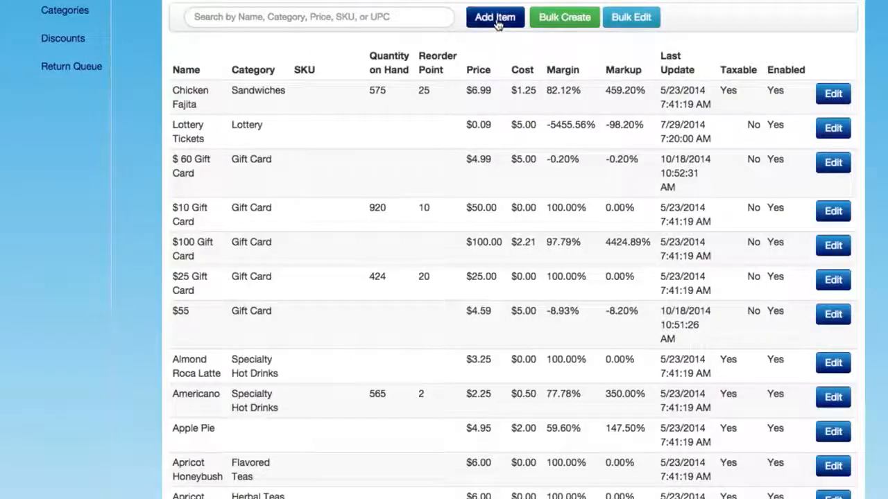
Start a new inventory item named Boston Crème Pie with the description "Boston Crème Pie from ABC Bakery"
left_click(496, 20)
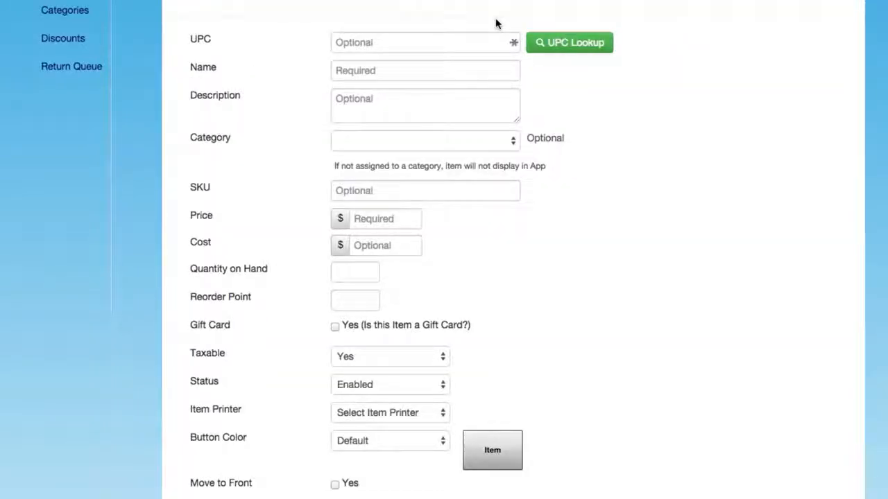
left_click(351, 70)
type("Boston Crème Pie")
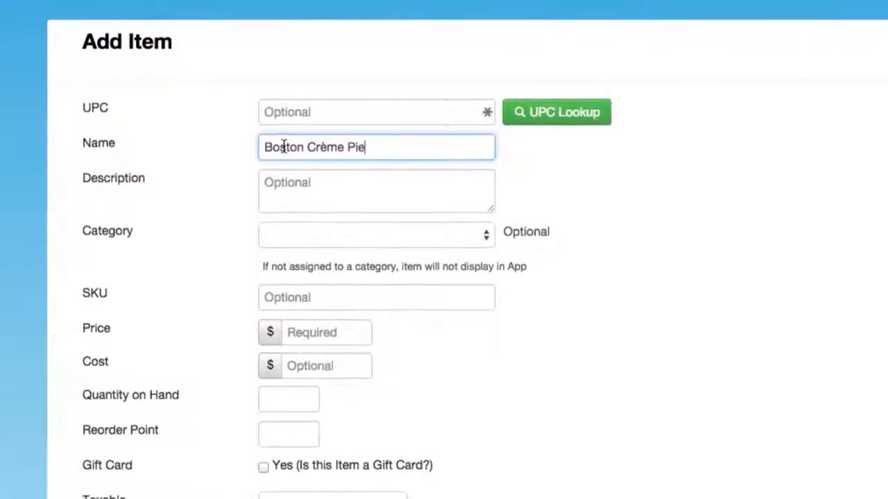
key("Tab")
type("Boston Crème Pie")
type("from ")
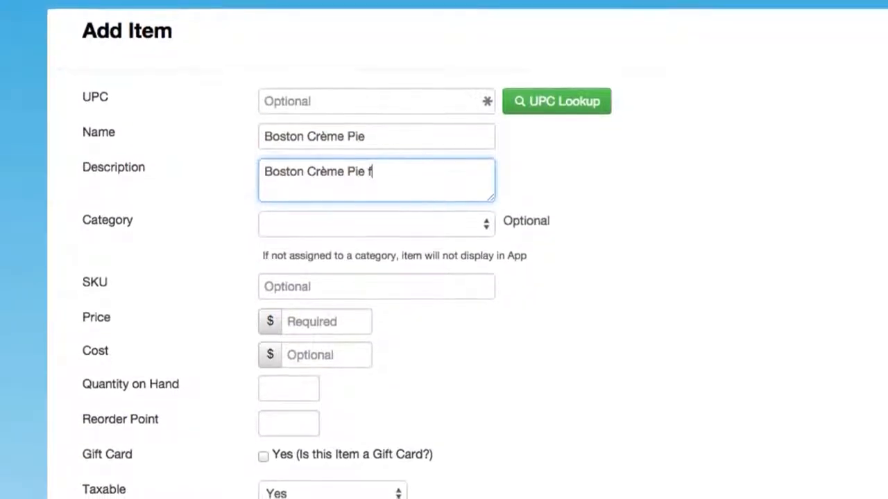
type("ABC Bakery")
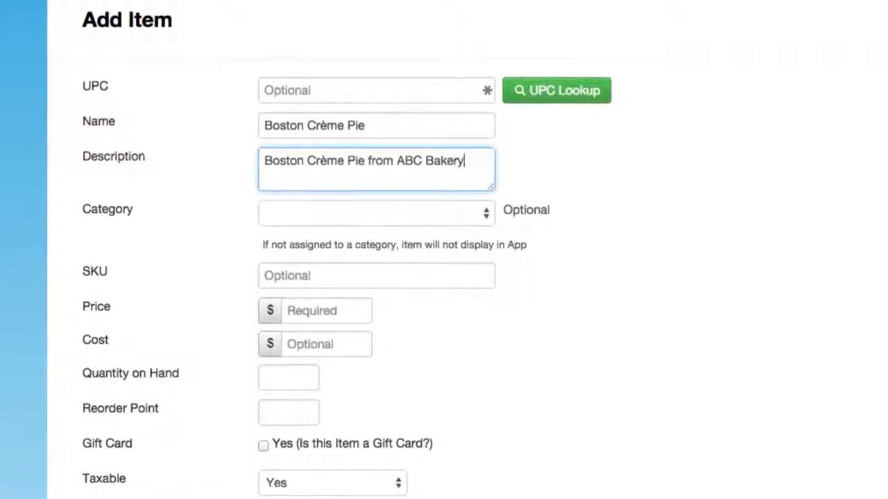
Assign the Boston Crème Pie item to the Desserts category and set its price to $4.99
left_click(329, 208)
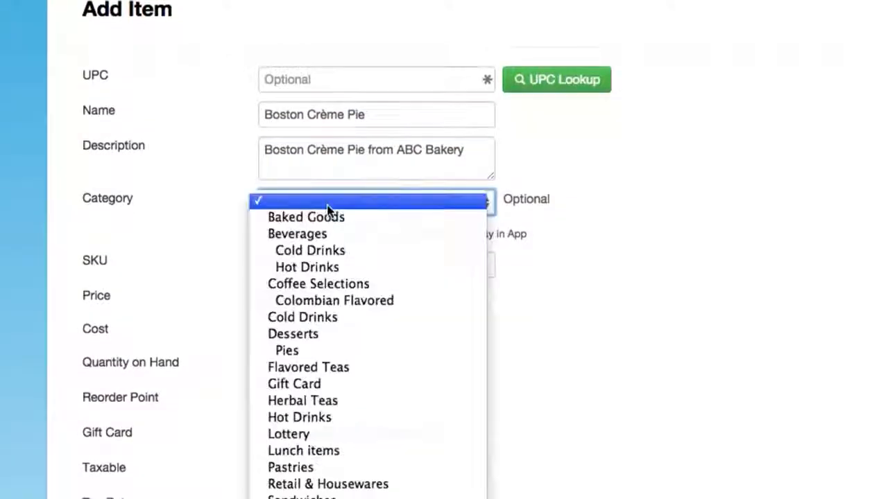
left_click(311, 331)
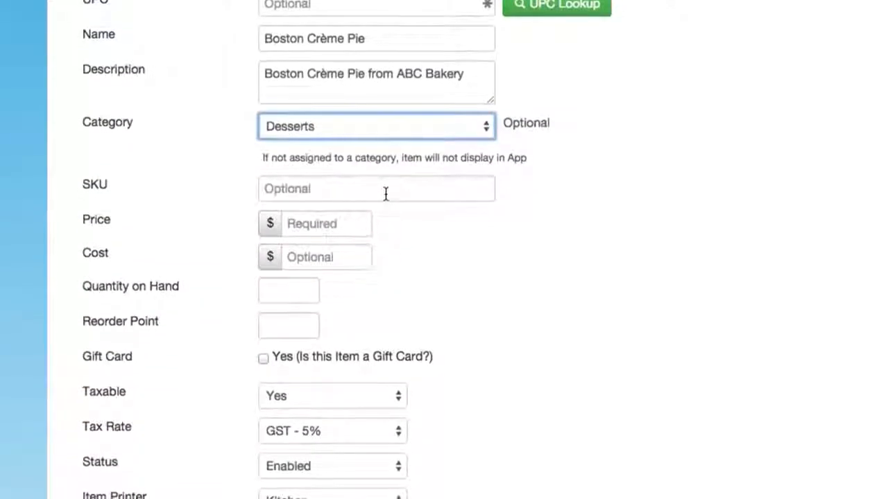
left_click(327, 221)
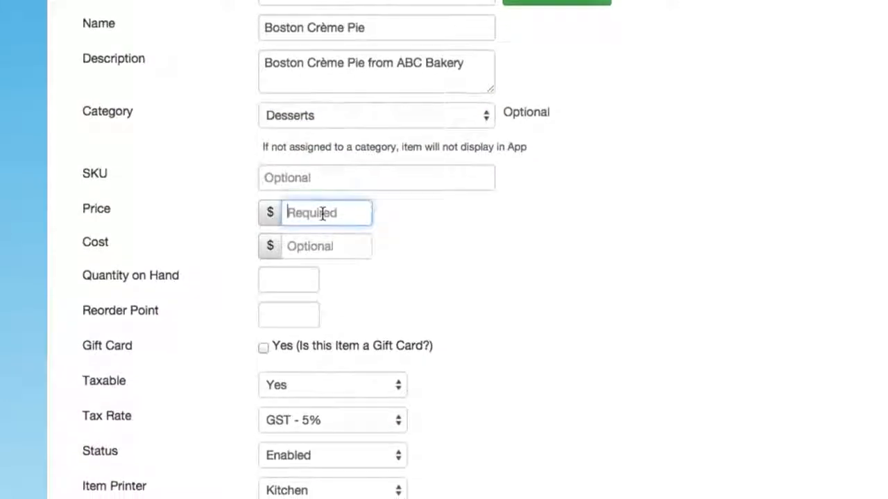
type("4.99")
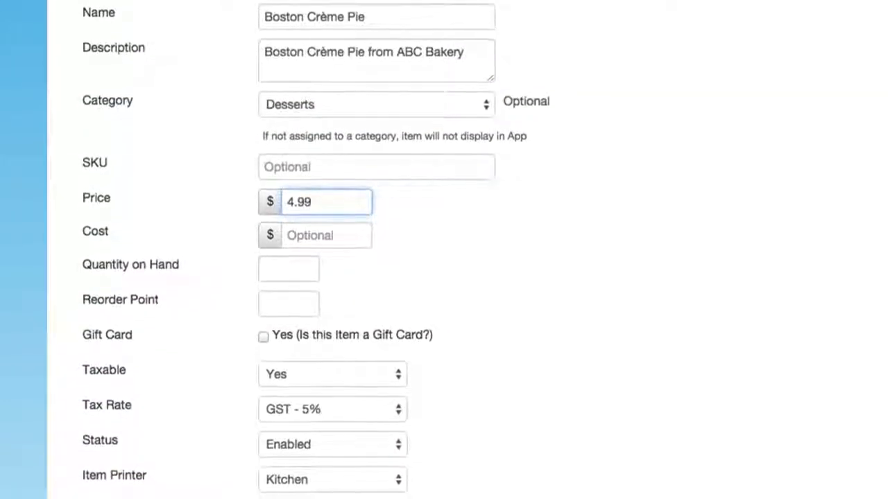
Set the Boston Crème Pie's cost to $2.15, its quantity on hand to 45 and its reorder point to 15
key("Tab")
type("2.")
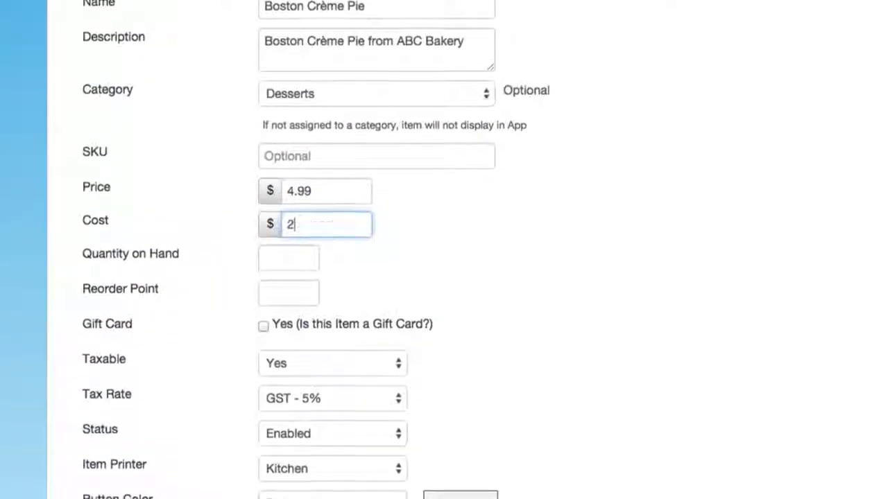
type("15")
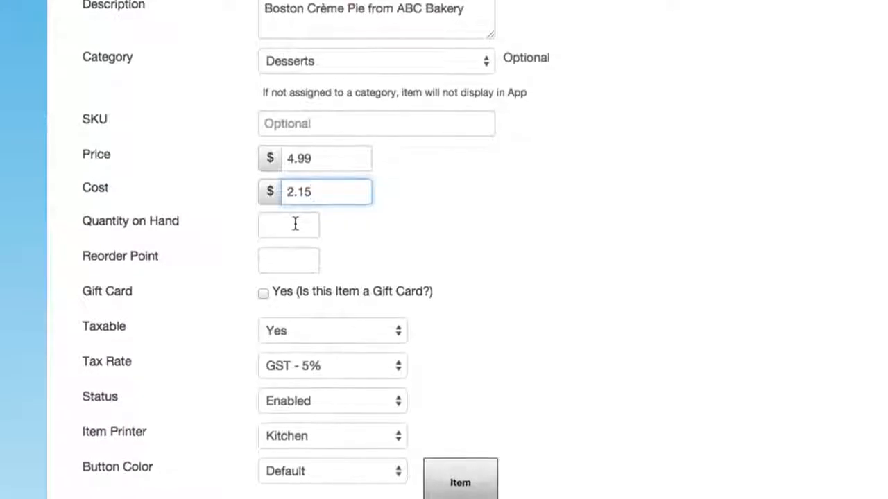
left_click(296, 220)
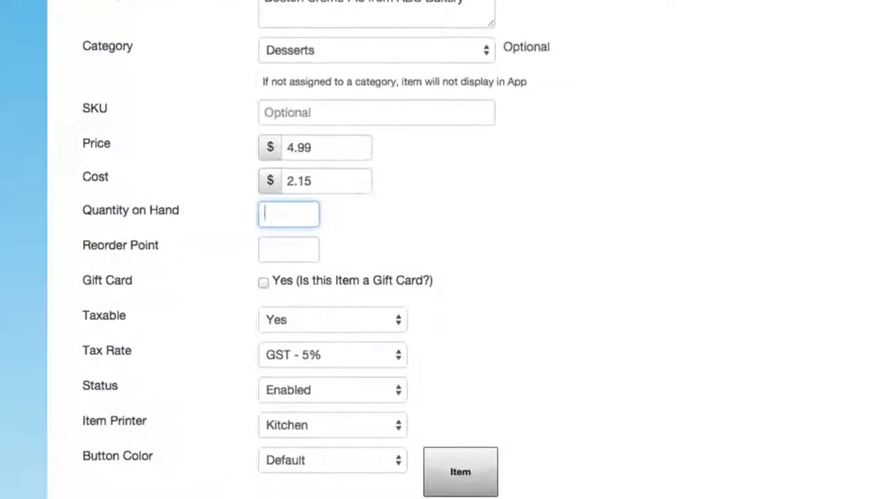
type("45")
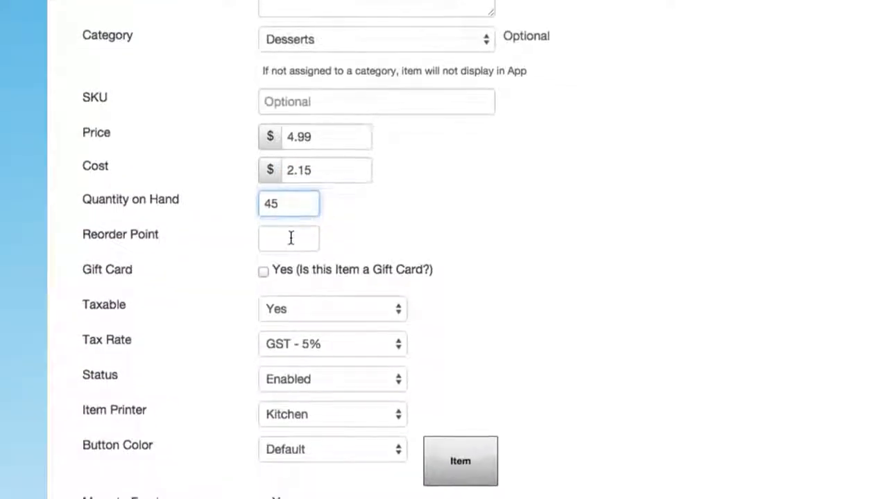
left_click(290, 235)
type("15")
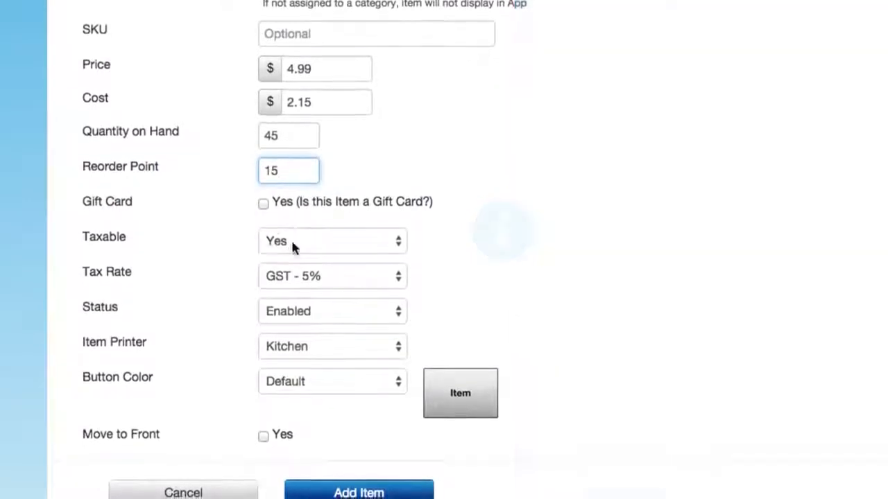
Choose taxable Yes, tax rate GST - 5%, status Enabled and the Kitchen item printer, and add the Boston Crème Pie item
left_click(292, 252)
left_click(292, 239)
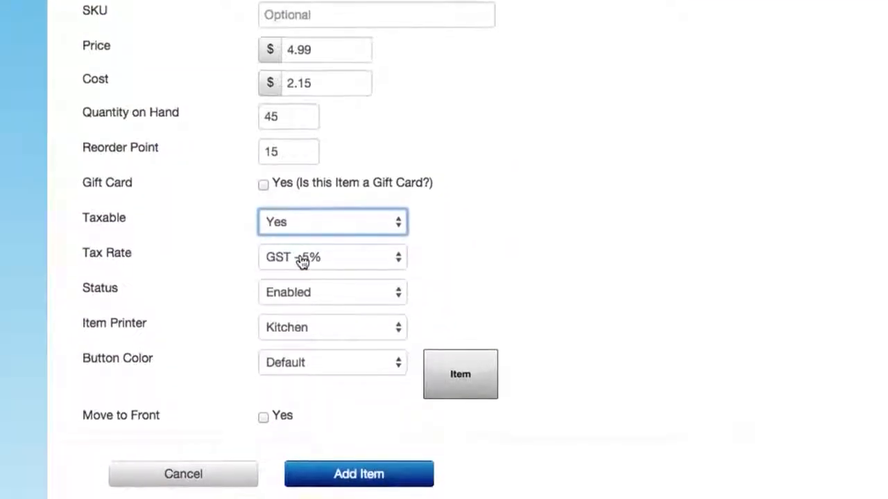
left_click(299, 262)
left_click(375, 248)
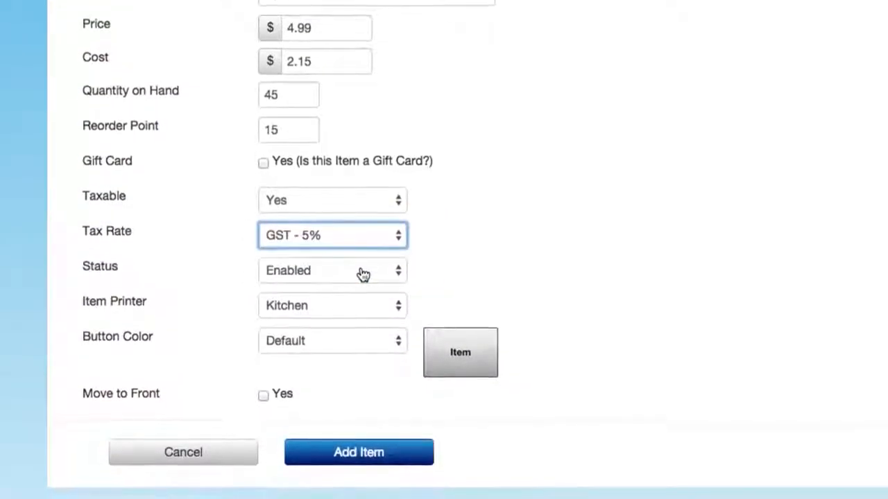
left_click(362, 278)
left_click(362, 267)
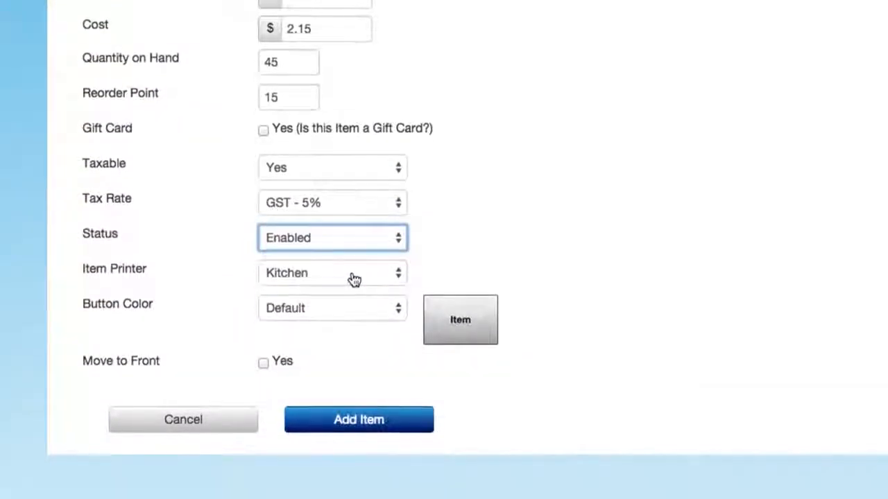
left_click(353, 274)
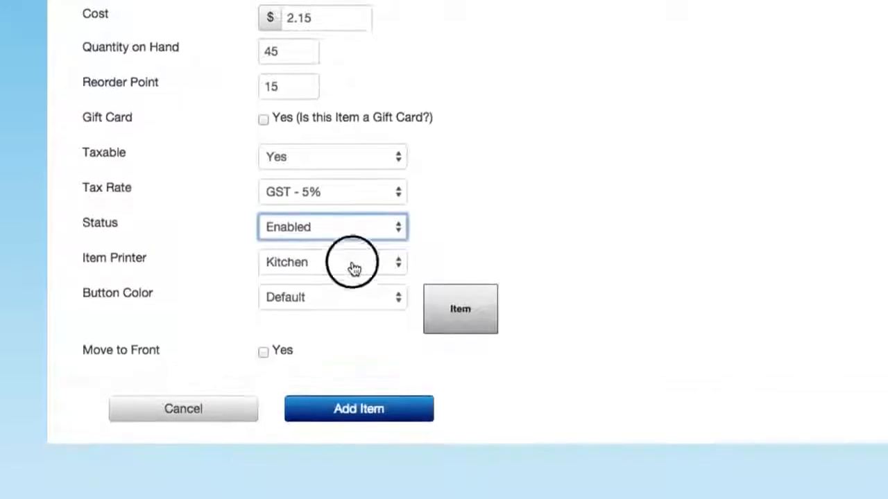
left_click(352, 257)
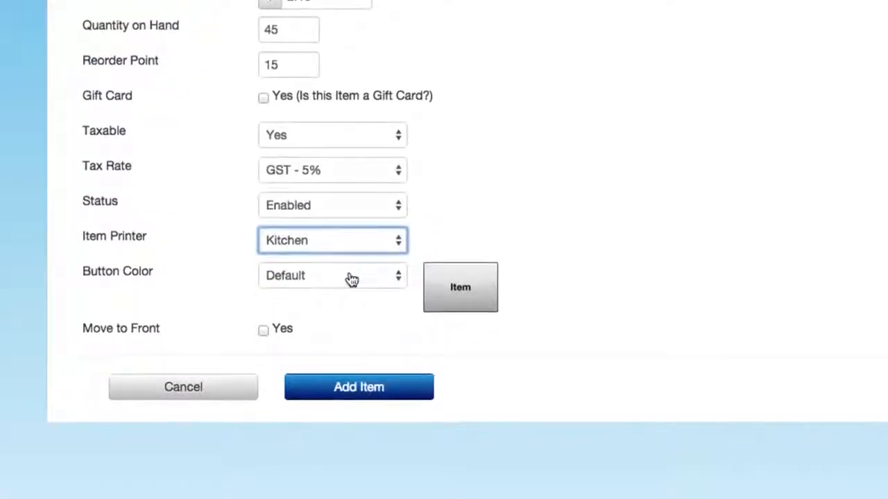
left_click(352, 386)
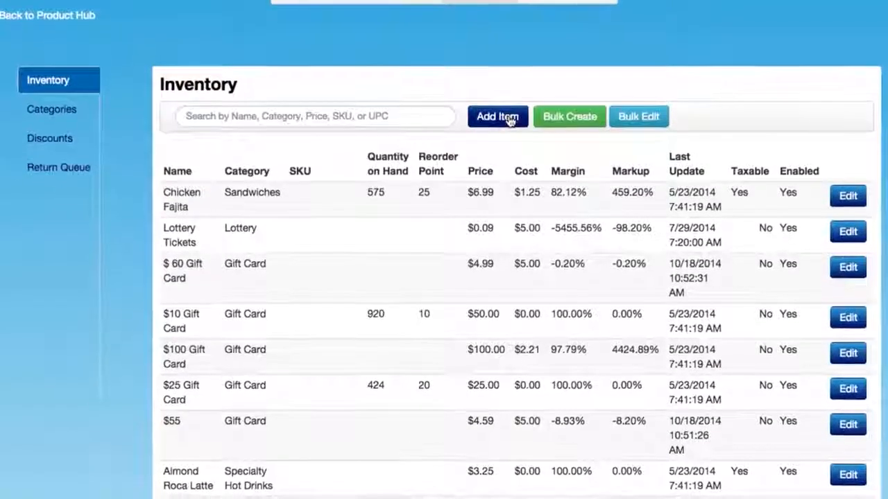
Start a new inventory item named Chocolate Chip Cheesecake with the description "Chocolate Chip Cheesecake from Charlie's Cheesecakes"
left_click(509, 112)
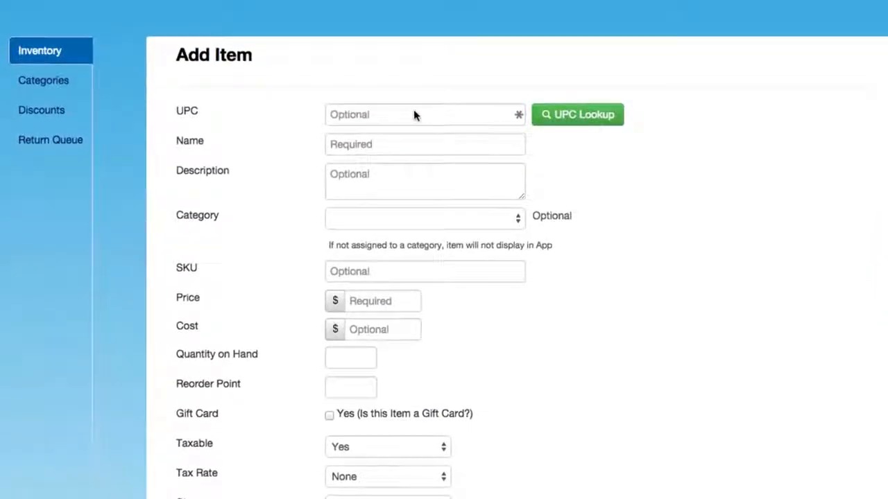
left_click(393, 138)
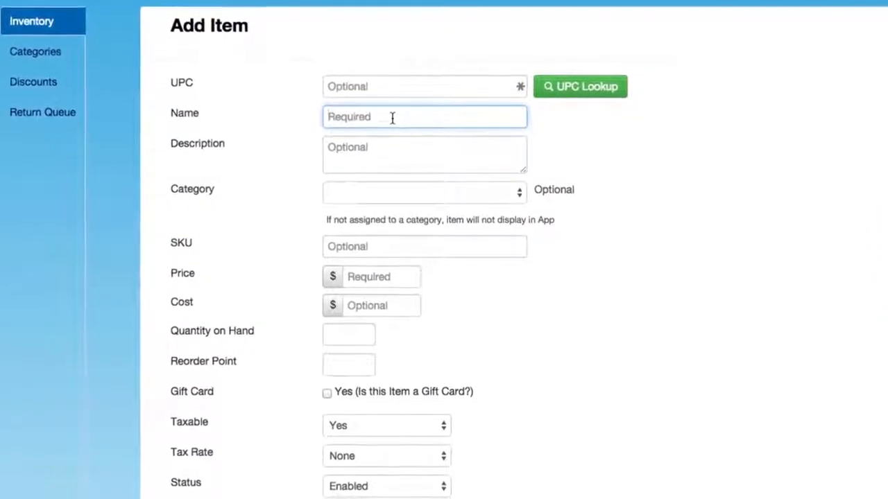
type("Chocolate Ch")
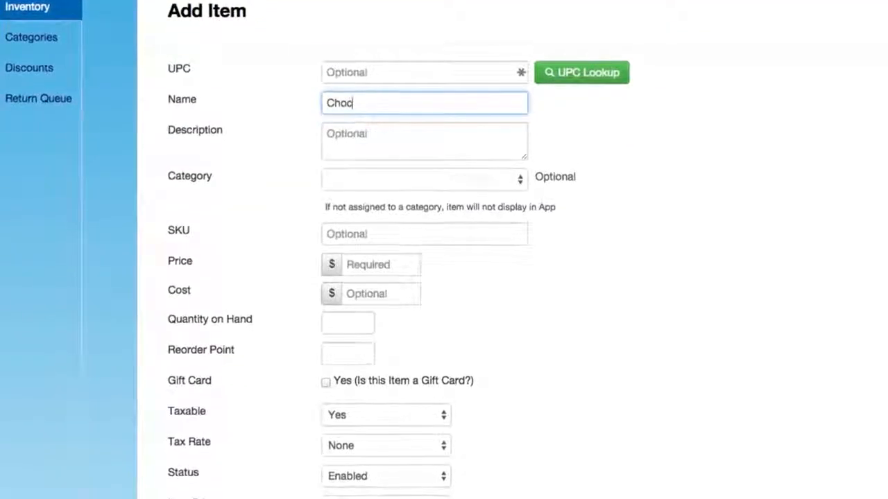
type("ip Cheesec")
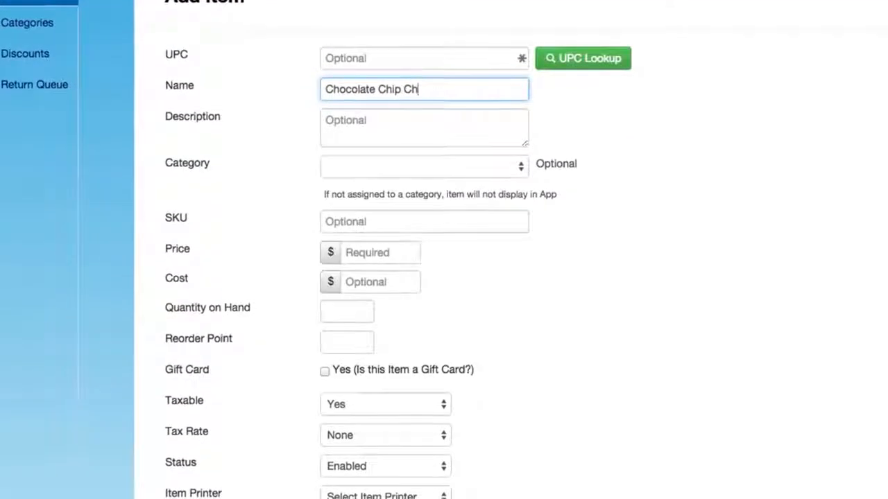
type("ake")
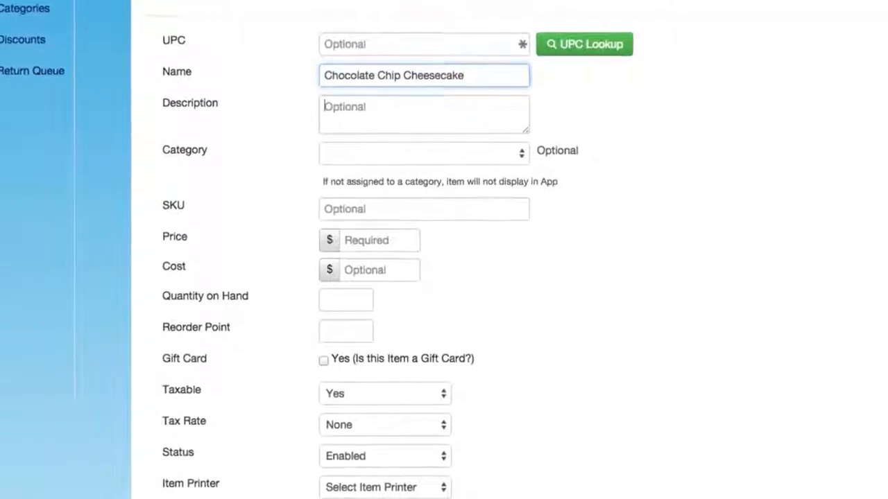
key("Tab")
type("Chocolate Chip Cheesecake from Charlie's Cheesecakes")
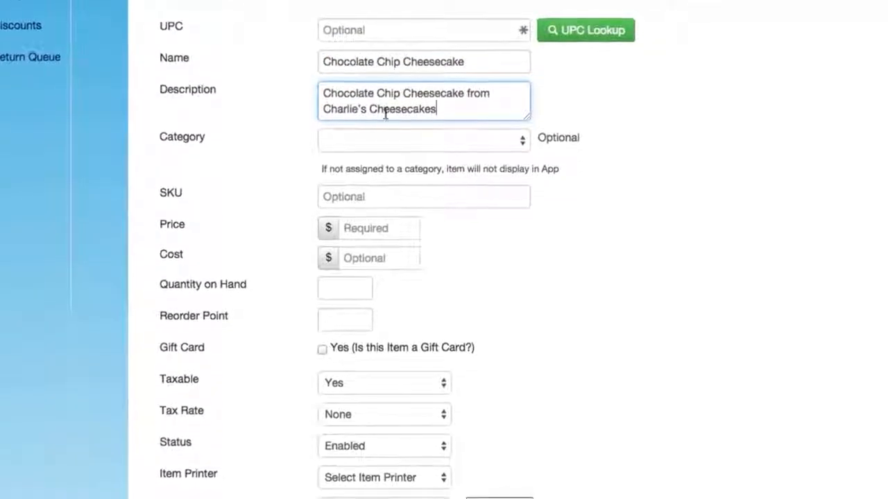
Assign the Chocolate Chip Cheesecake to the Desserts category and set its price to $5.50 and cost to $3.25
left_click(382, 146)
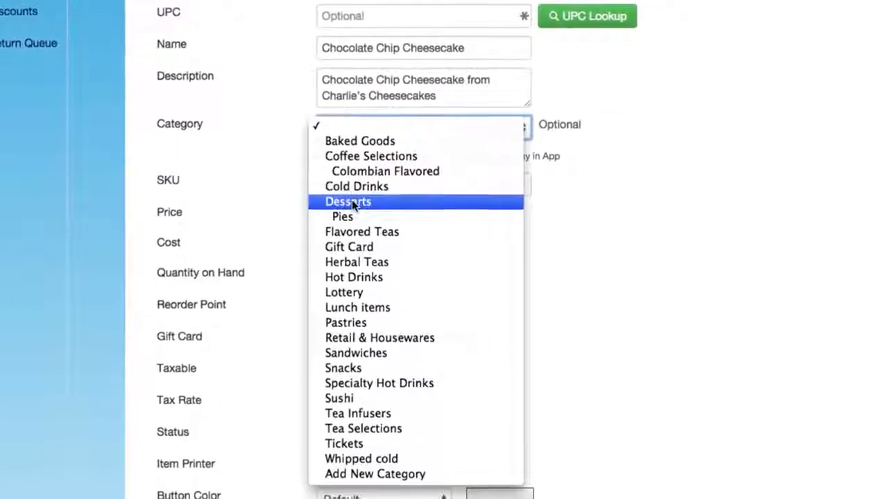
left_click(351, 208)
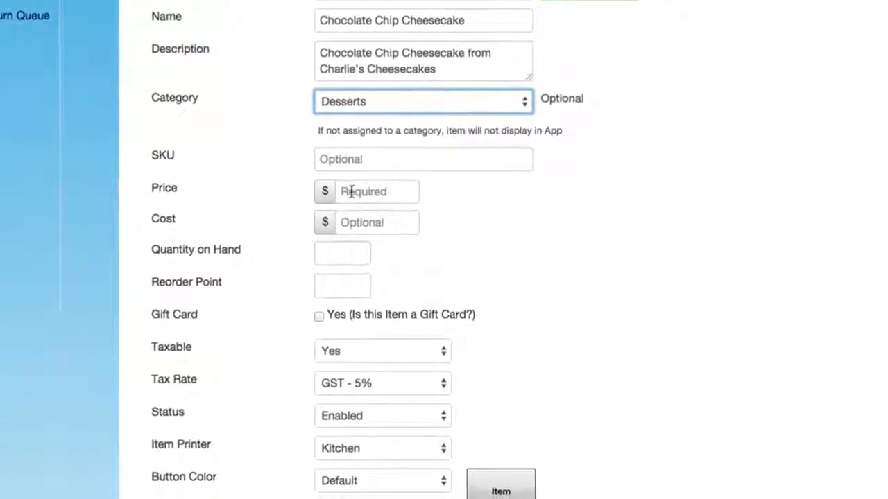
left_click(350, 185)
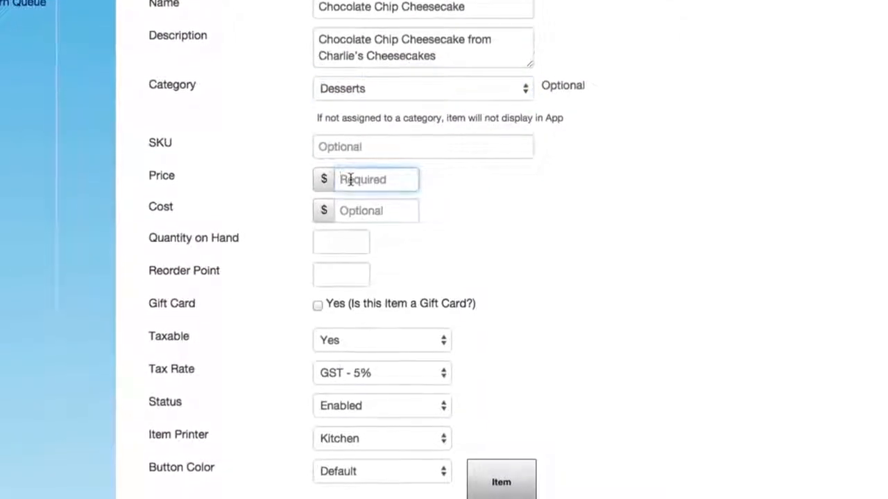
type("5.50")
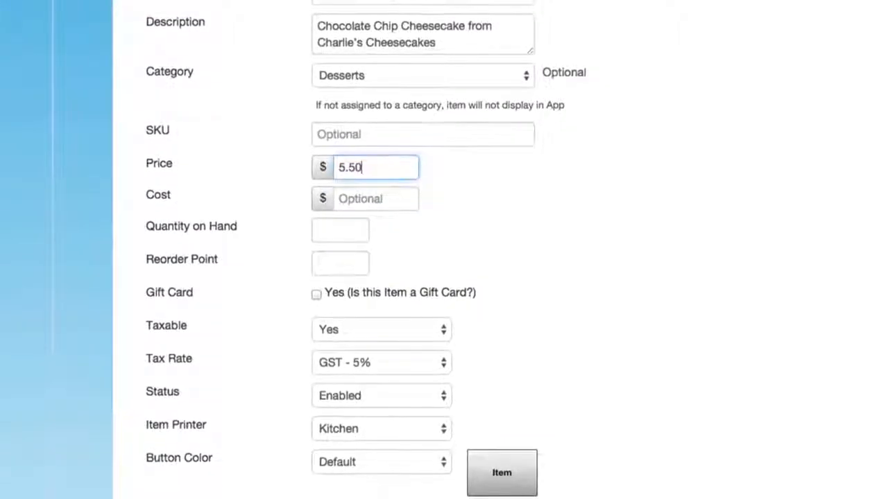
key("Tab")
type("3.25")
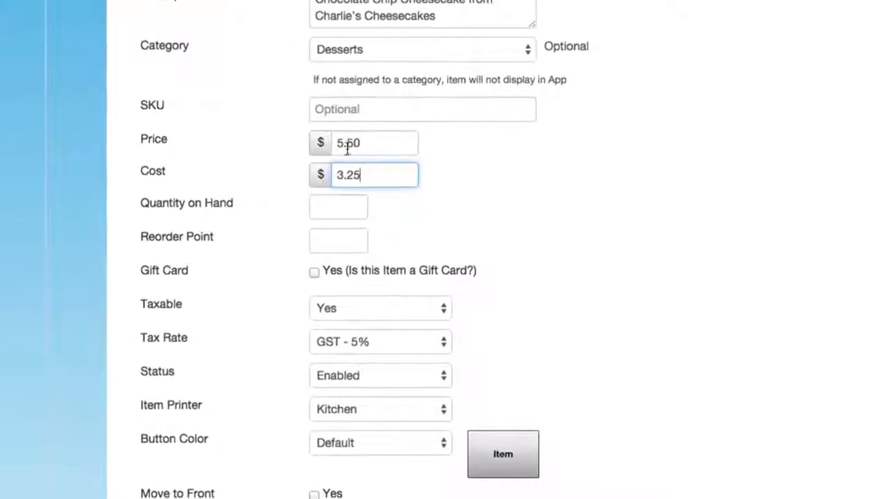
Set the Chocolate Chip Cheesecake's quantity on hand to 30 and reorder point to 10, and add the item
left_click(328, 197)
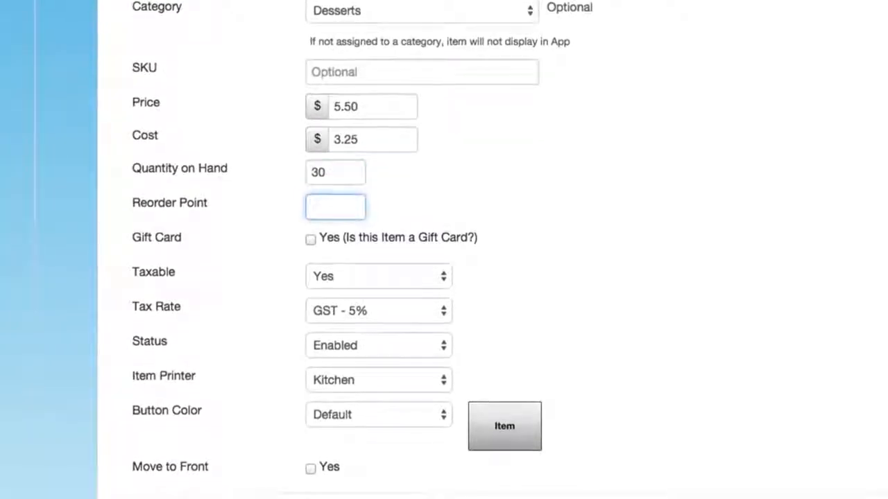
type("10")
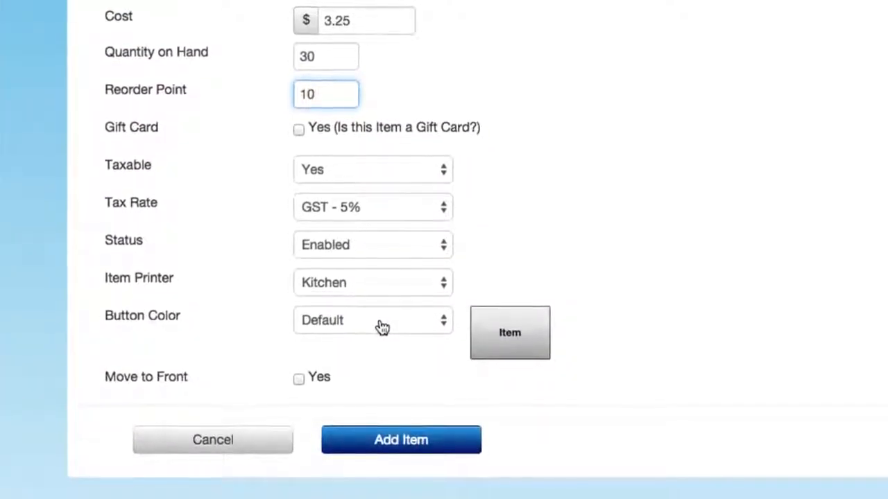
left_click(390, 434)
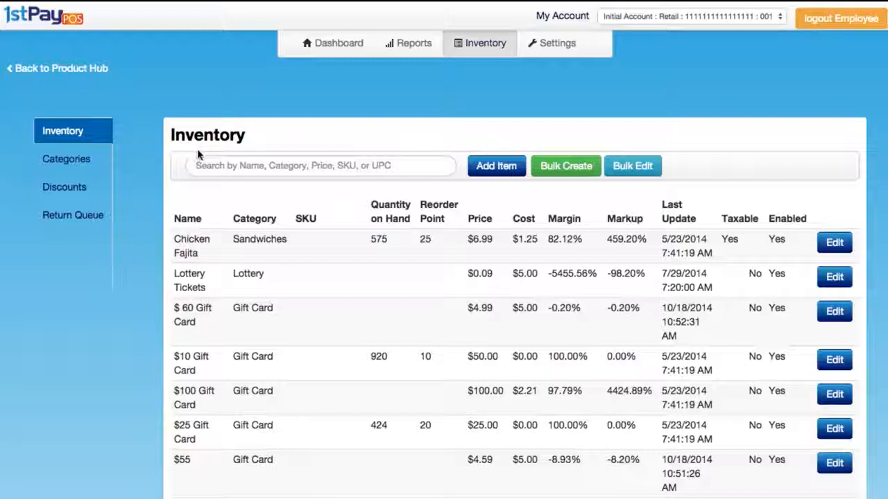
Open the bulk creation of inventory items with its upload file rules
left_click(573, 168)
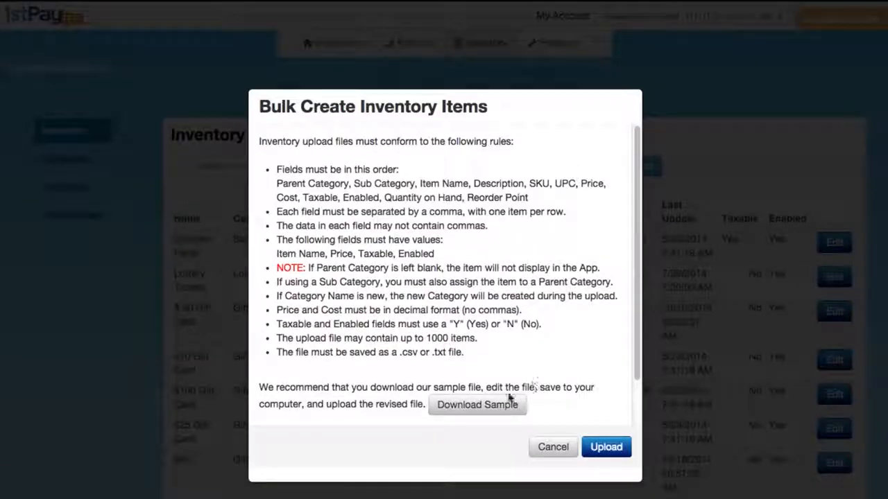